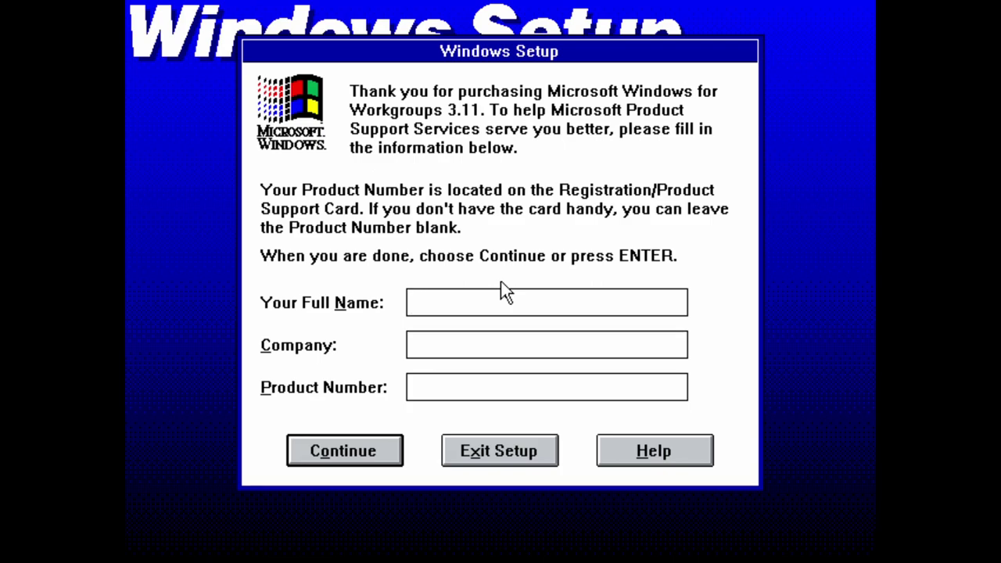
Step: Fill in the registration form with the full name and company, leave the product number blank, and confirm the details
{"action": "type", "text": "Das Faust"}
{"action": "key", "text": "Tab"}
{"action": "type", "text": "Dasw"}
{"action": "key", "text": "BackSpace"}
{"action": "type", "text": "Faust"}
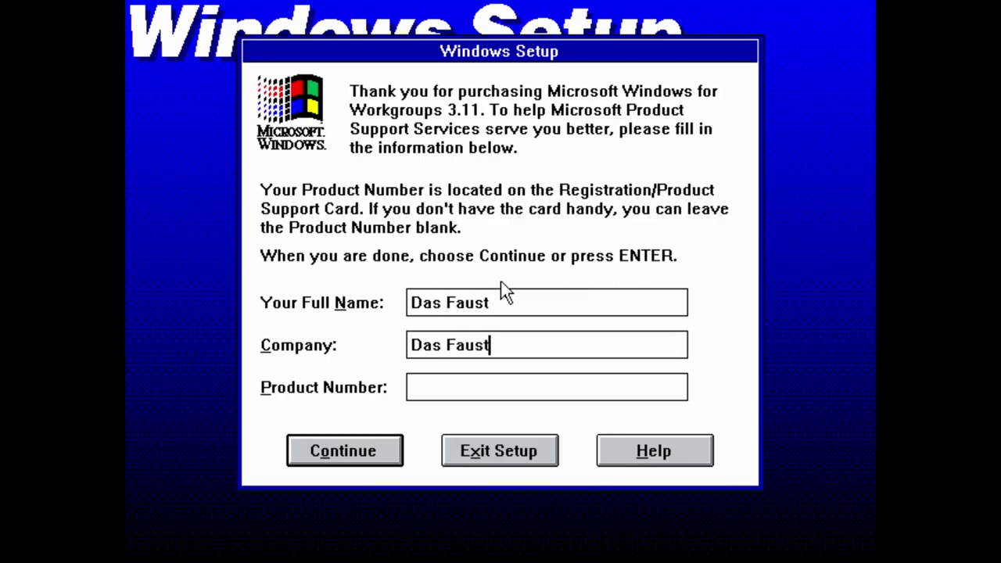
{"action": "left_click", "coordinate": [320, 444]}
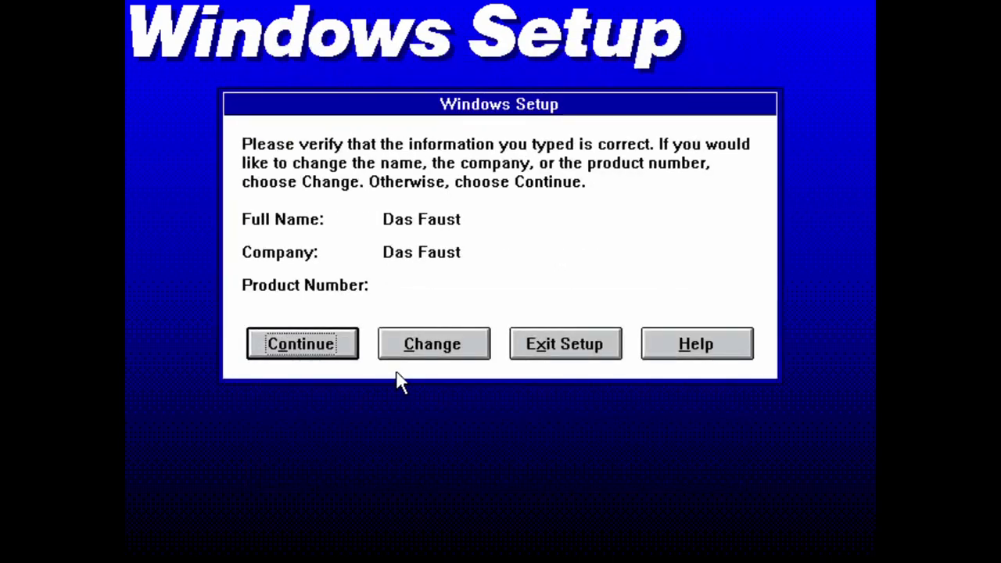
{"action": "left_click", "coordinate": [308, 346]}
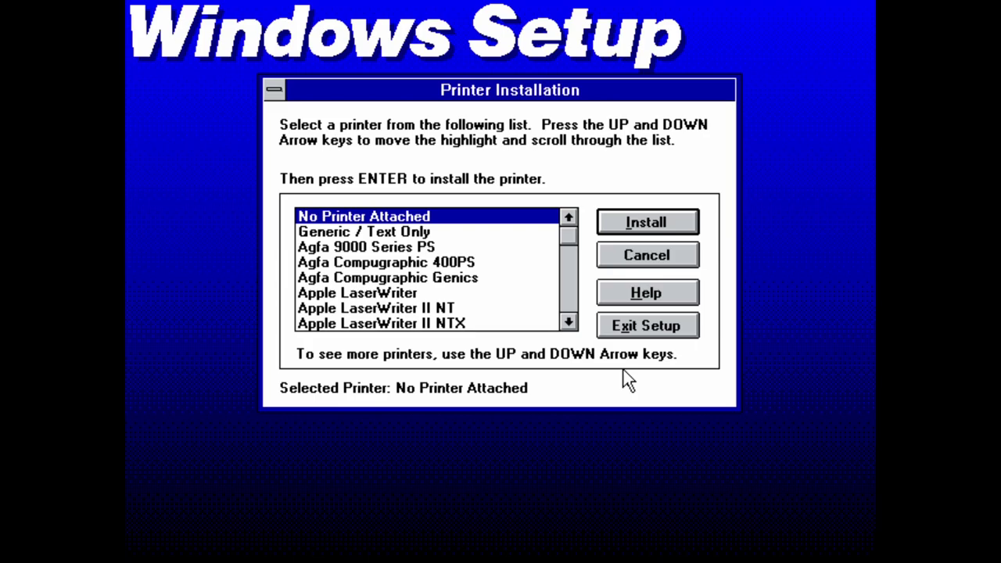
Step: Set the printer choice to No Printer Attached and choose to install Microsoft Windows Network
{"action": "left_click", "coordinate": [637, 225]}
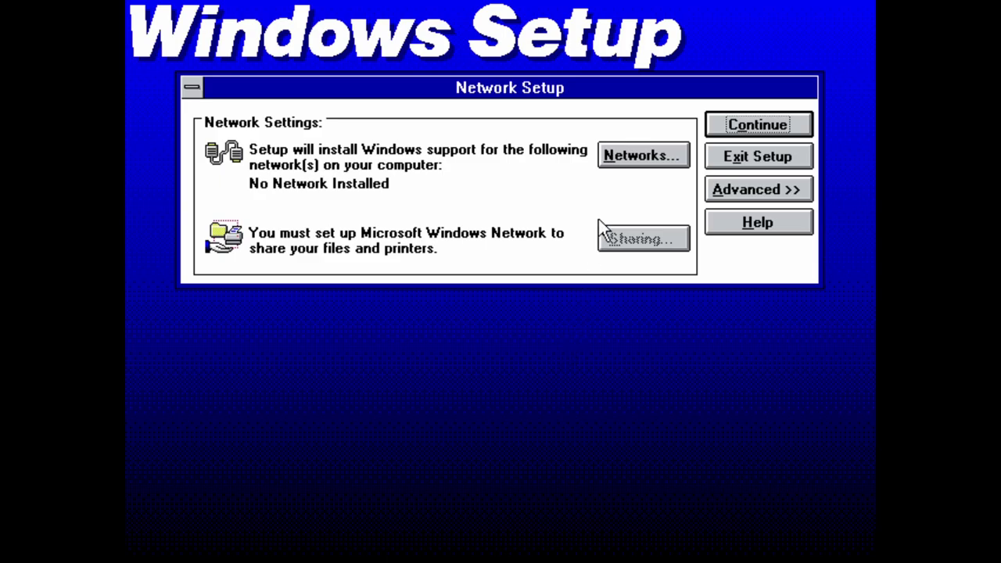
{"action": "left_click", "coordinate": [633, 158]}
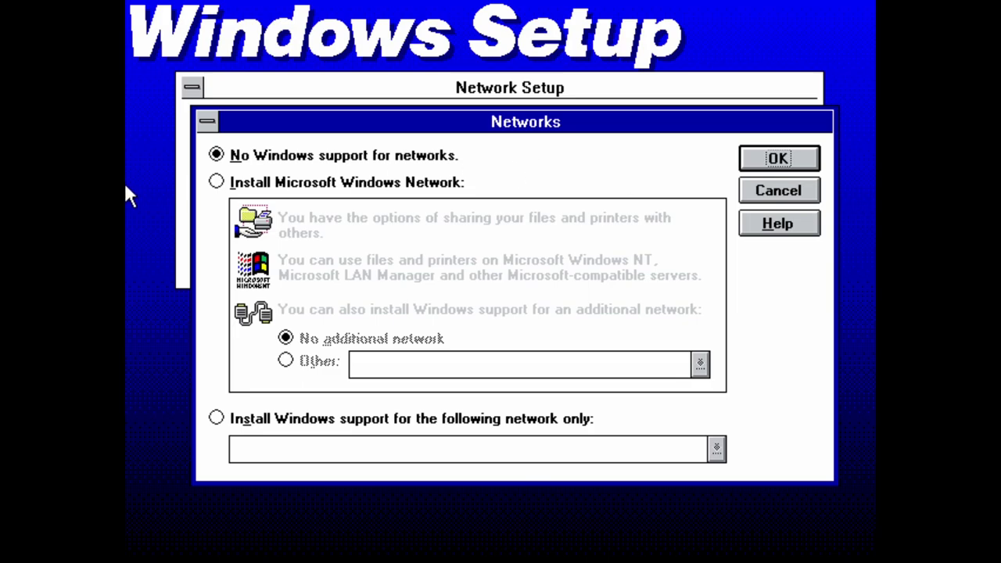
{"action": "left_click", "coordinate": [216, 183]}
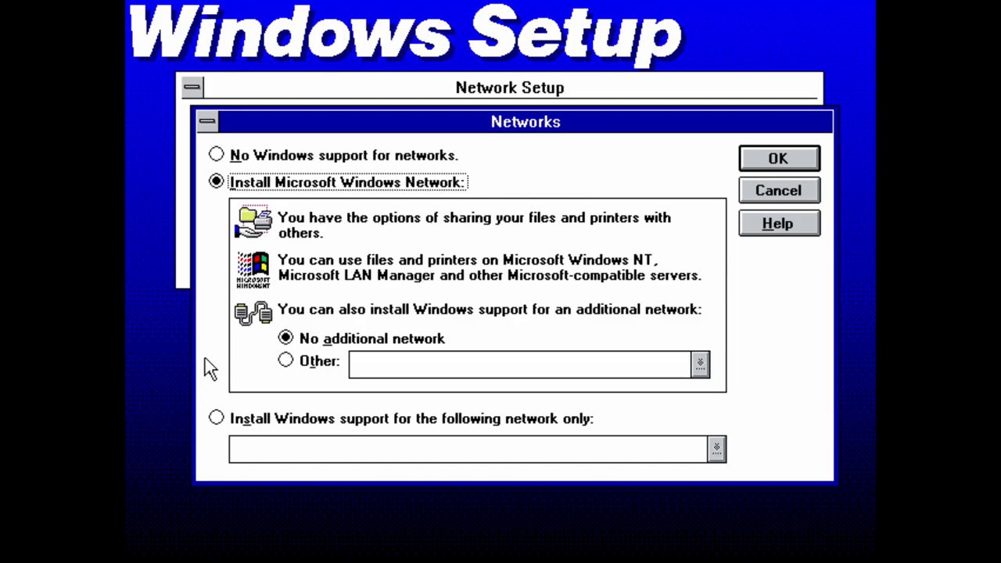
{"action": "left_click", "coordinate": [285, 362]}
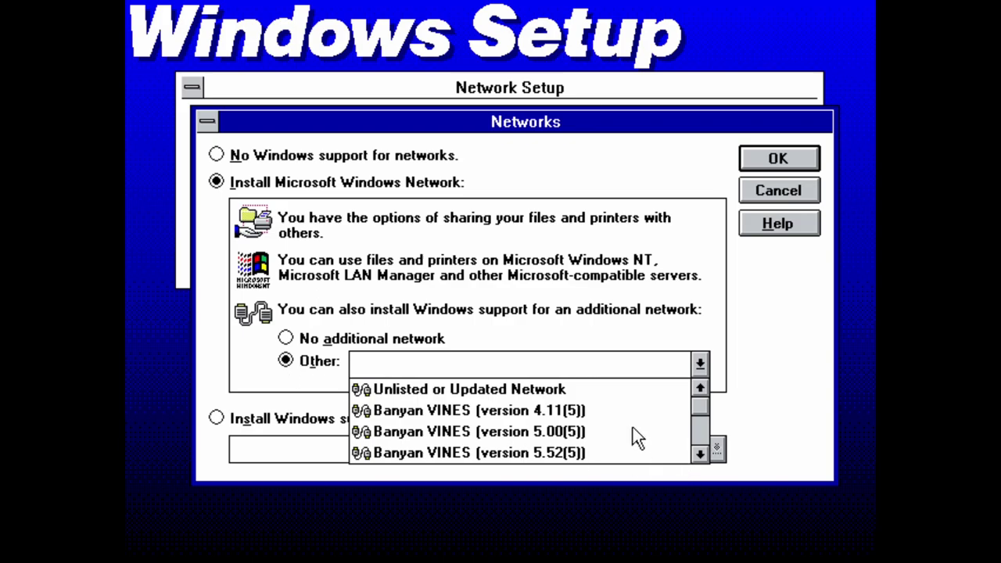
{"action": "left_click_drag", "start_coordinate": [708, 413], "coordinate": [701, 446]}
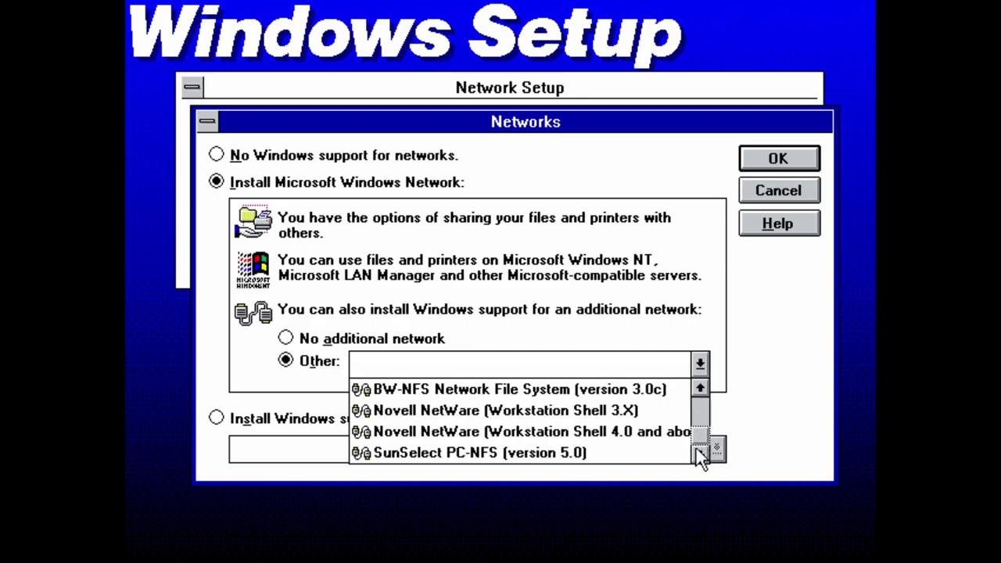
{"action": "left_click", "coordinate": [286, 337]}
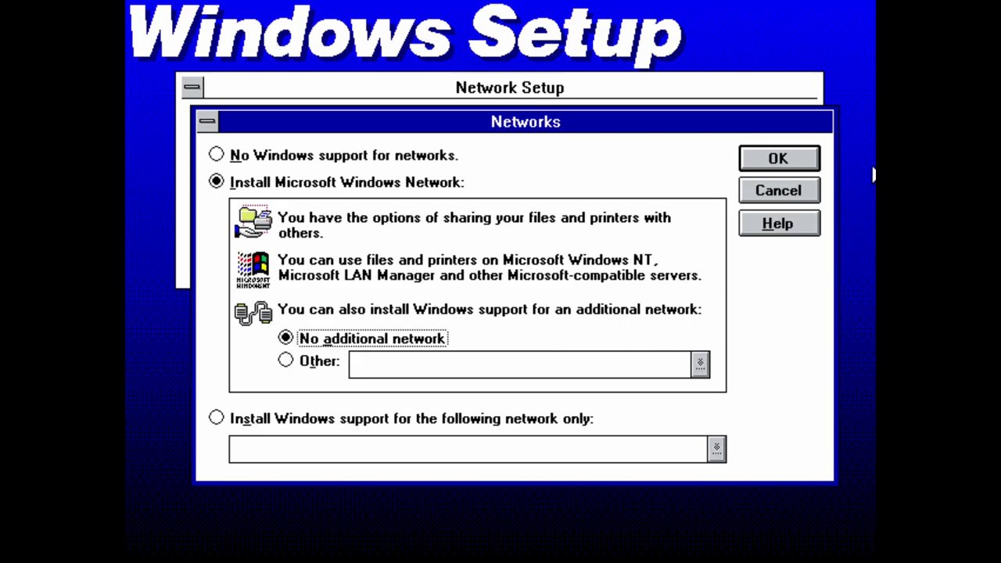
Step: Accept Microsoft Windows Network with no additional network and continue to the network adapter selection
{"action": "left_click", "coordinate": [802, 153]}
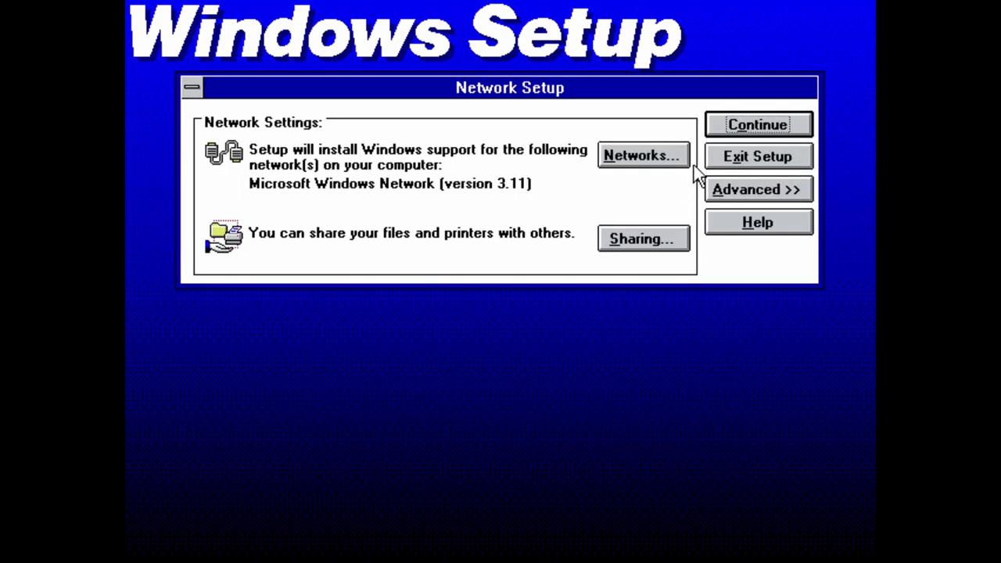
{"action": "left_click", "coordinate": [741, 133]}
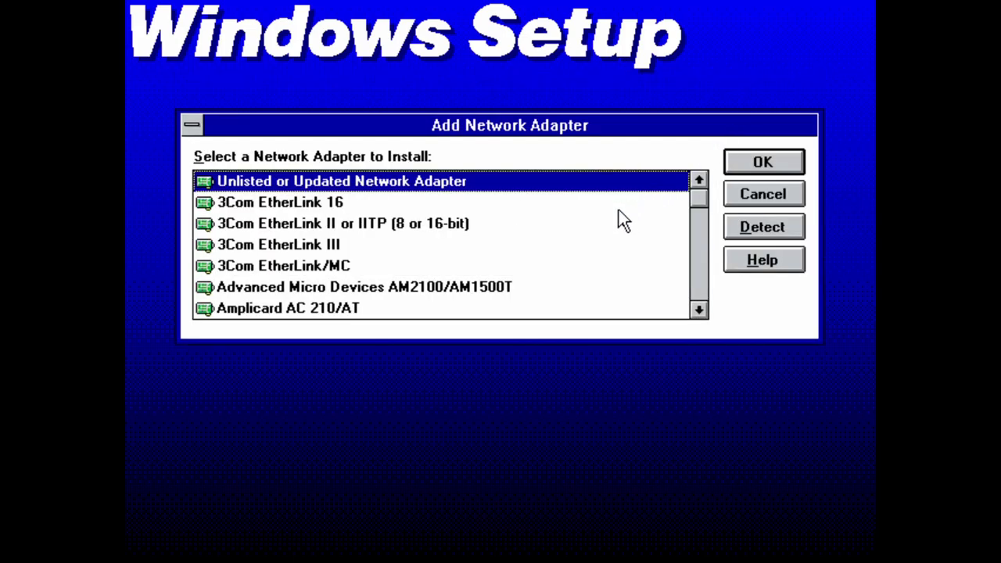
Step: Look through the list of network adapters and check the driver prompt for an unlisted or updated adapter
{"action": "left_click_drag", "start_coordinate": [696, 203], "coordinate": [695, 228]}
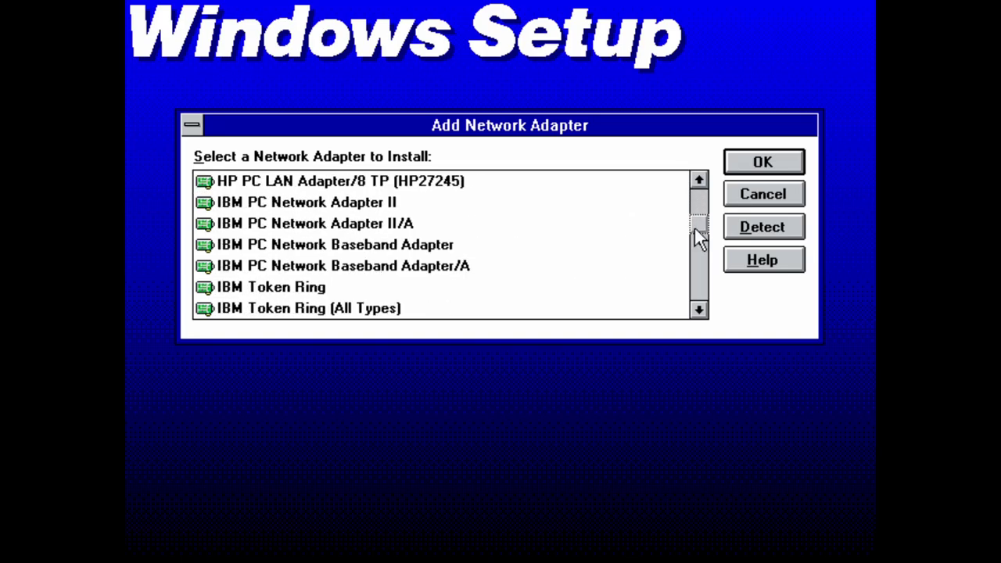
{"action": "mouse_move", "coordinate": [694, 228]}
{"action": "left_mouse_down"}
{"action": "mouse_move", "coordinate": [697, 302]}
{"action": "mouse_move", "coordinate": [712, 237]}
{"action": "left_mouse_up"}
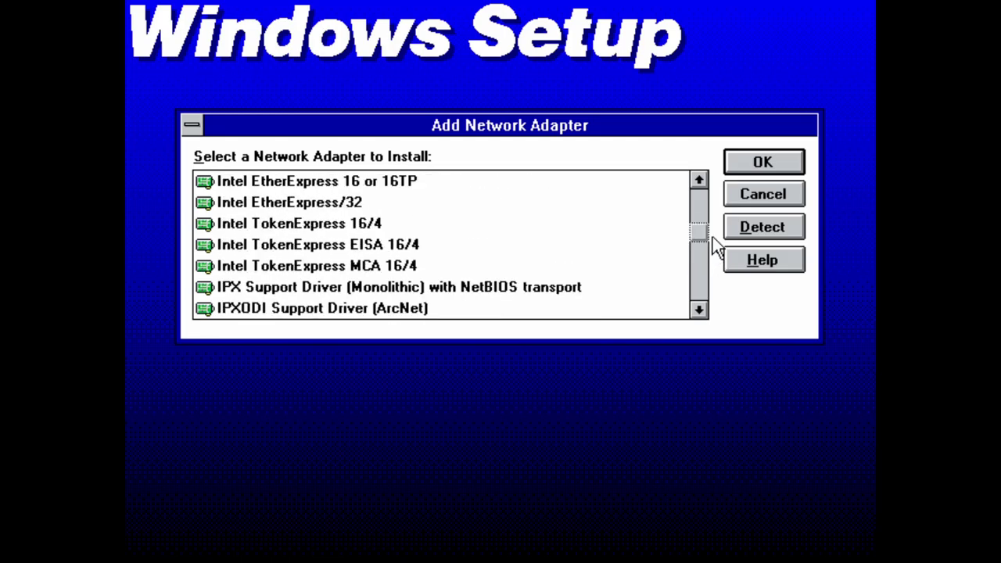
{"action": "left_click_drag", "start_coordinate": [714, 236], "coordinate": [713, 235]}
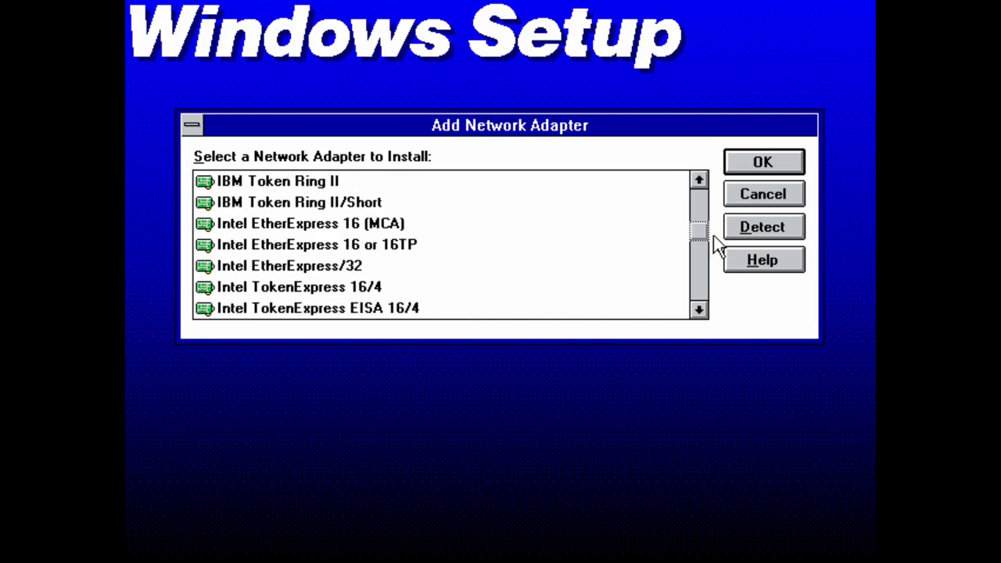
{"action": "key", "text": "Home"}
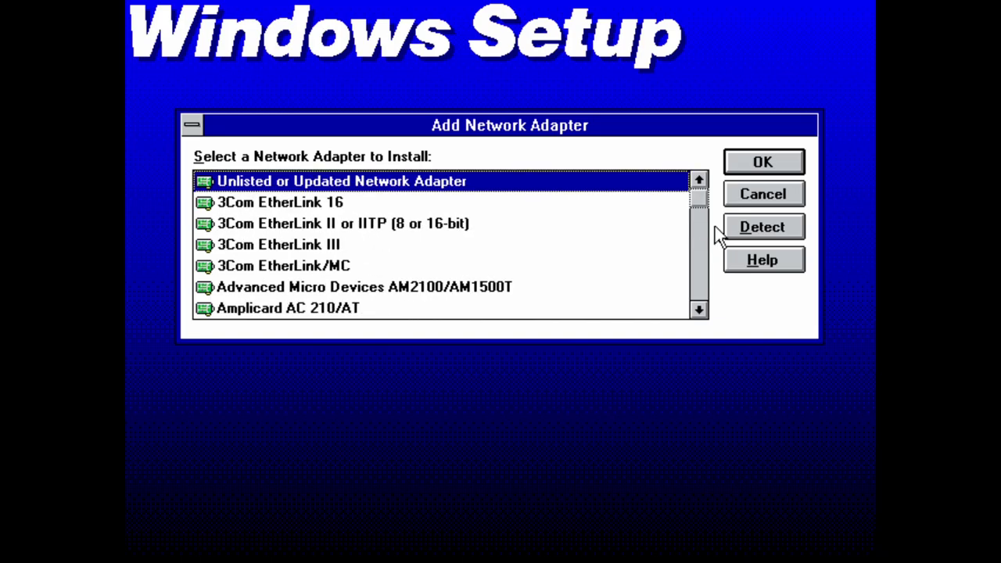
{"action": "left_click", "coordinate": [763, 156]}
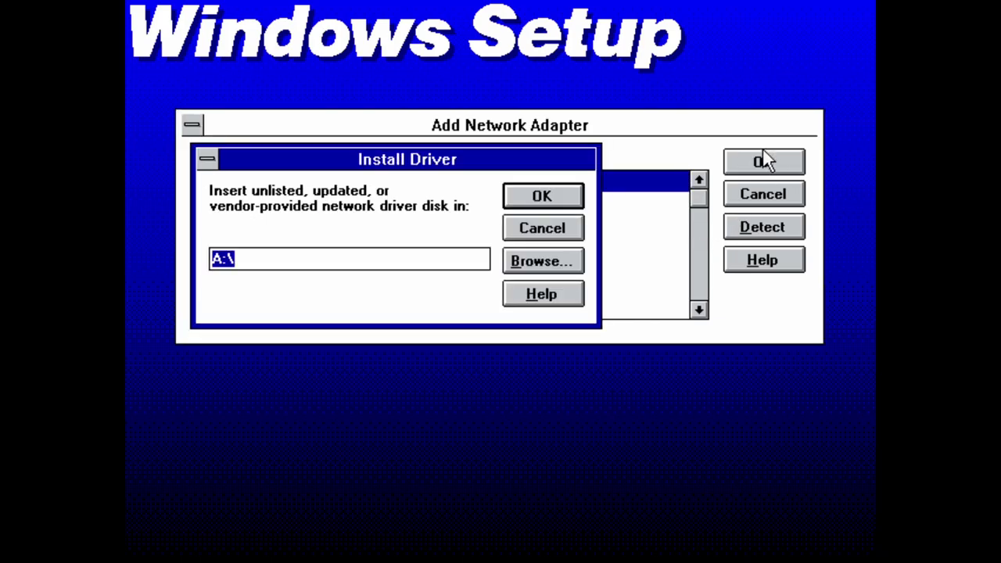
{"action": "left_click", "coordinate": [518, 233]}
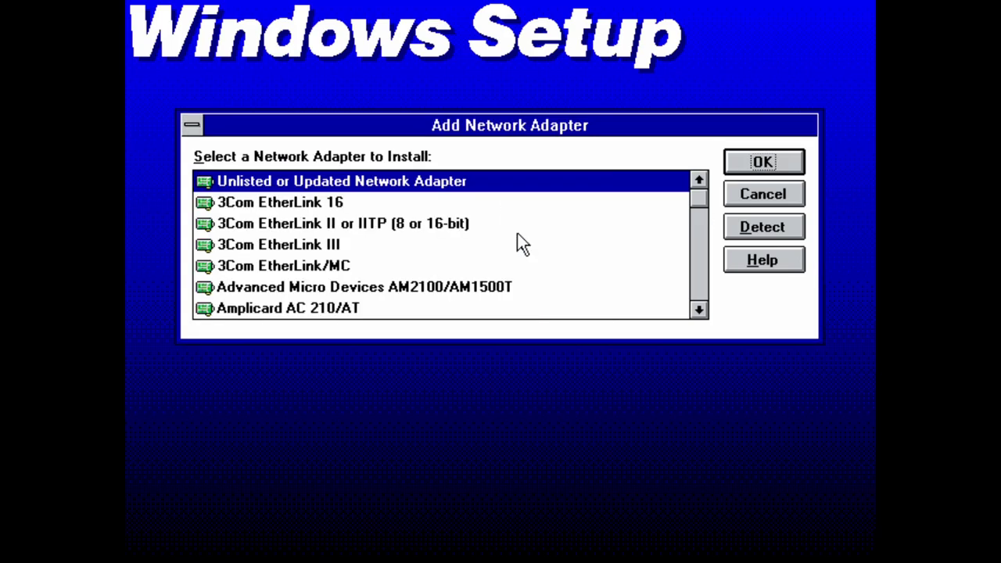
Step: Try to detect the network adapter automatically, and continue the setup without installing an adapter
{"action": "left_click", "coordinate": [744, 237]}
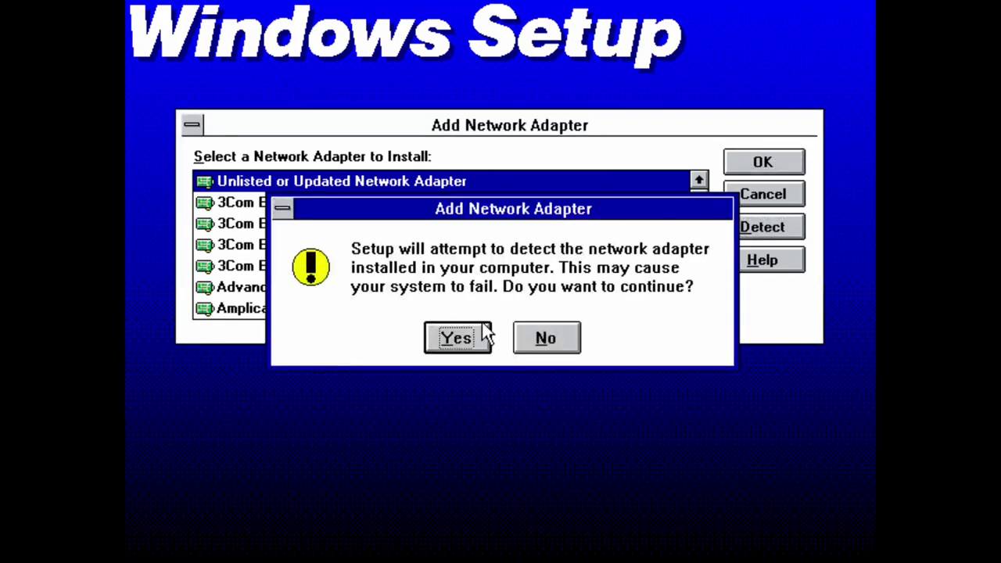
{"action": "left_click", "coordinate": [439, 344]}
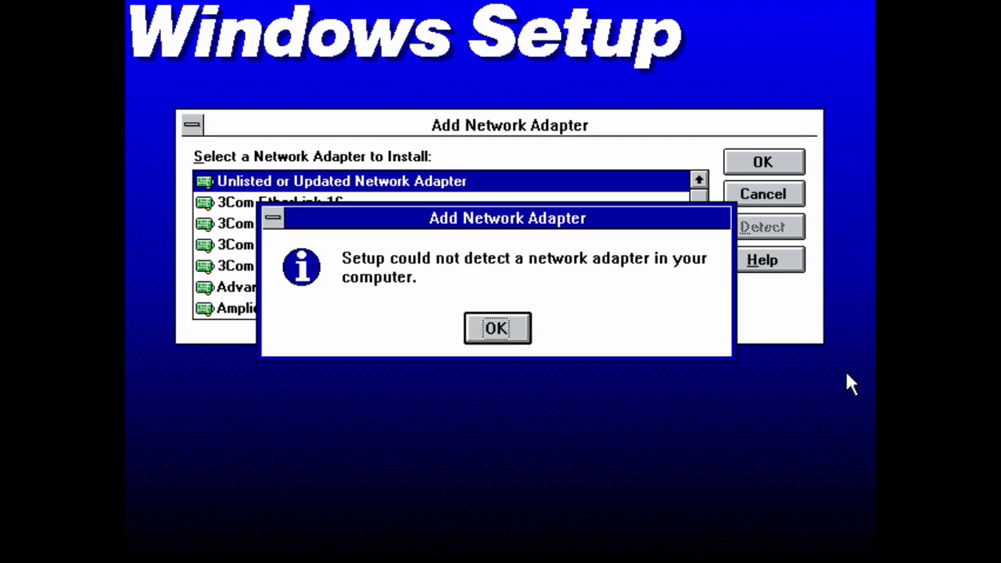
{"action": "left_click", "coordinate": [482, 329]}
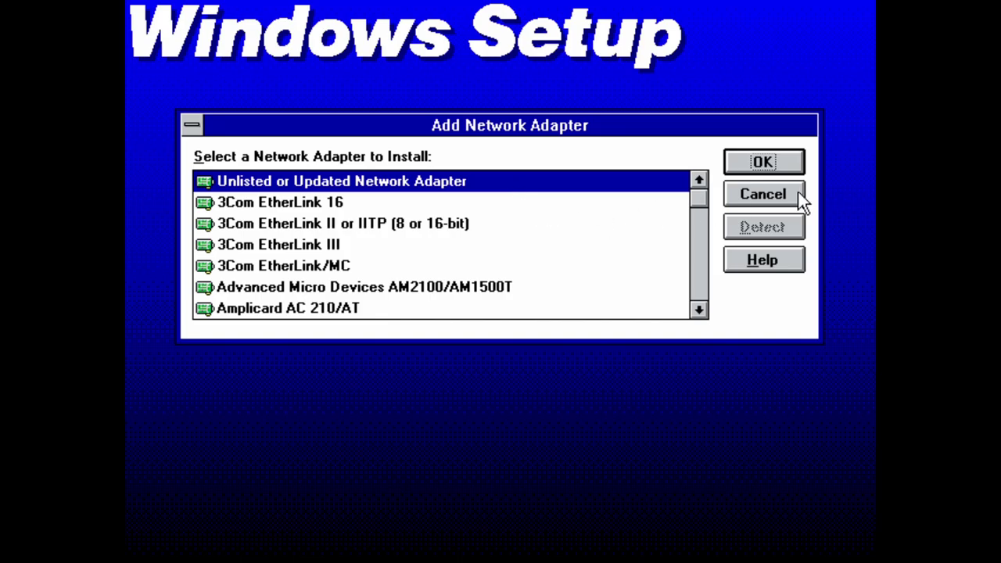
{"action": "left_click", "coordinate": [773, 195]}
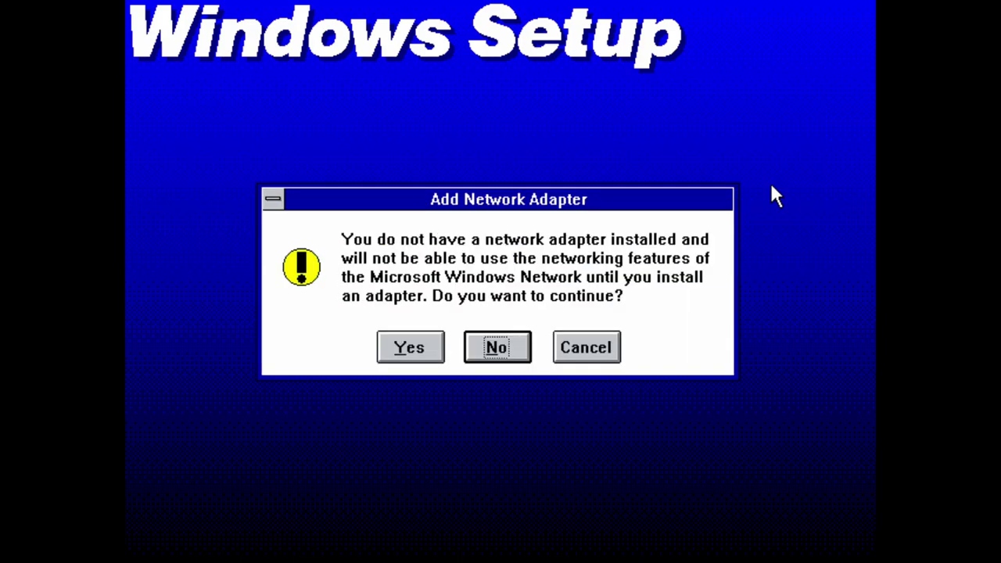
{"action": "left_click", "coordinate": [408, 350]}
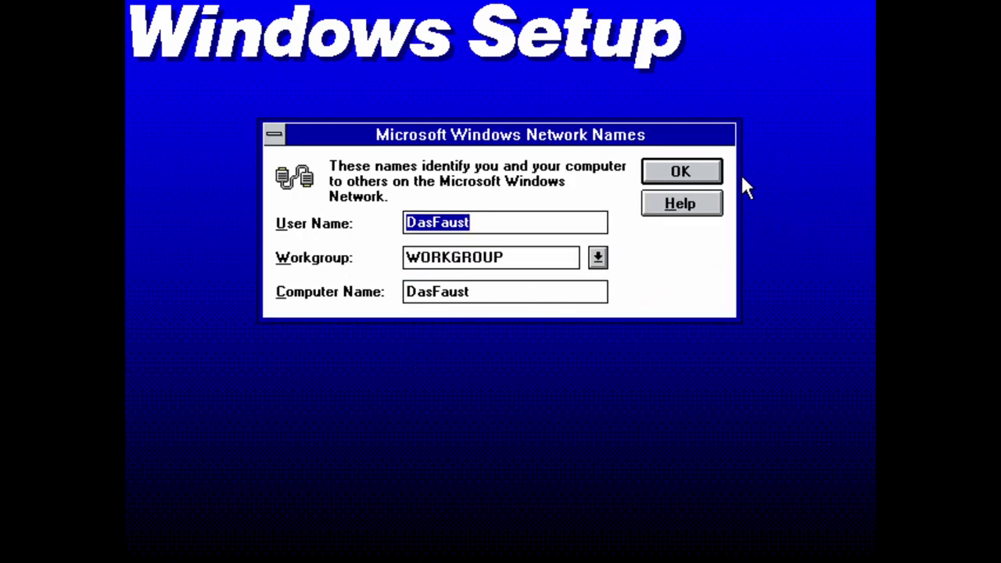
Step: Finish the setup with the proposed network names and without the tutorial, restarting the computer
{"action": "left_click", "coordinate": [707, 171]}
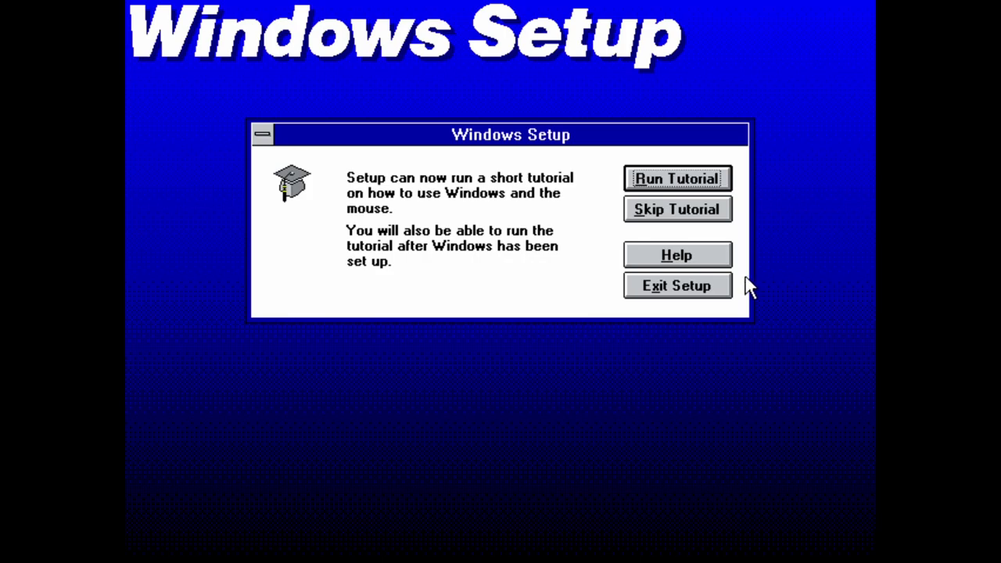
{"action": "left_click", "coordinate": [671, 216]}
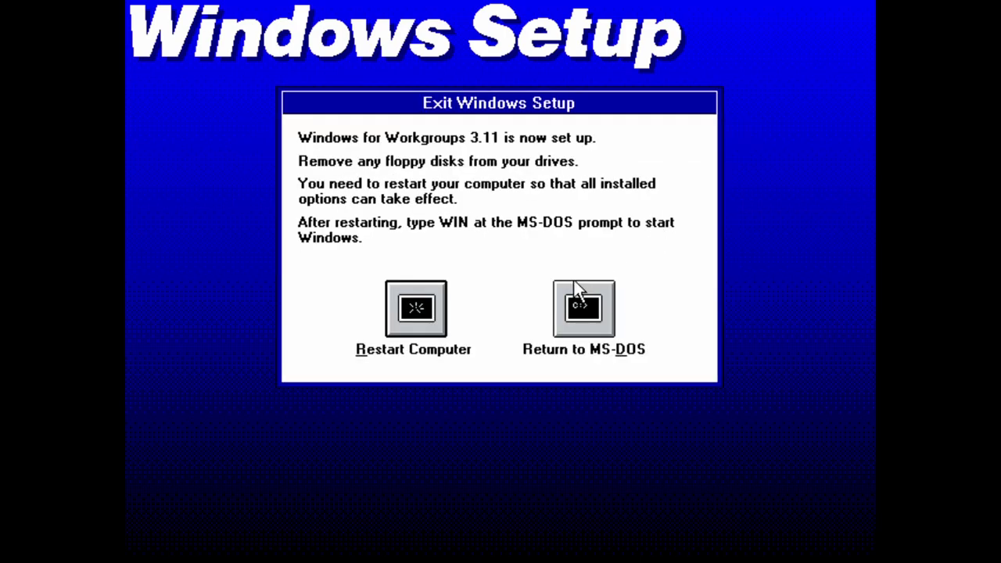
{"action": "left_click", "coordinate": [419, 305]}
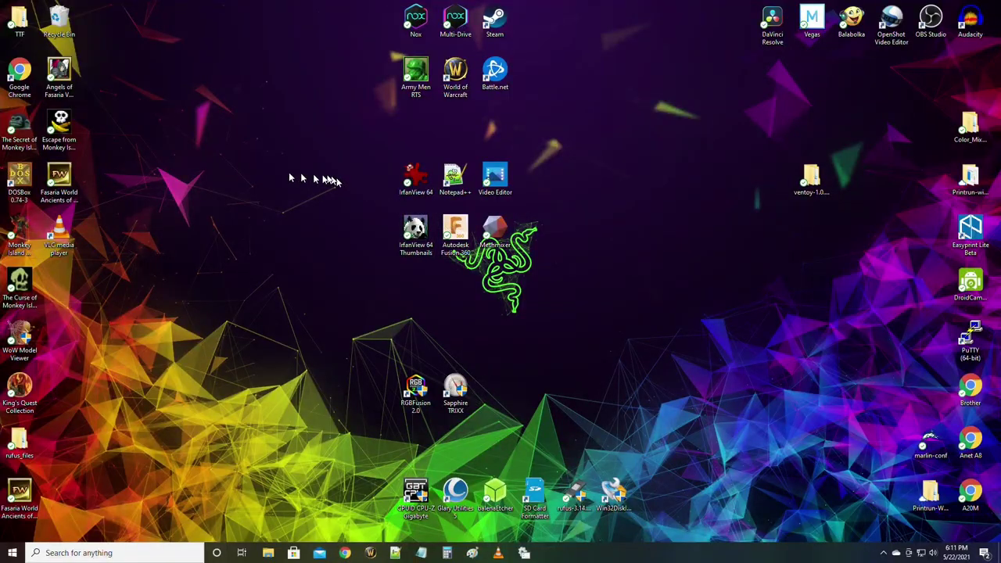
Step: Launch DOSBox again and list the contents of drive C:
{"action": "double_click", "coordinate": [19, 180]}
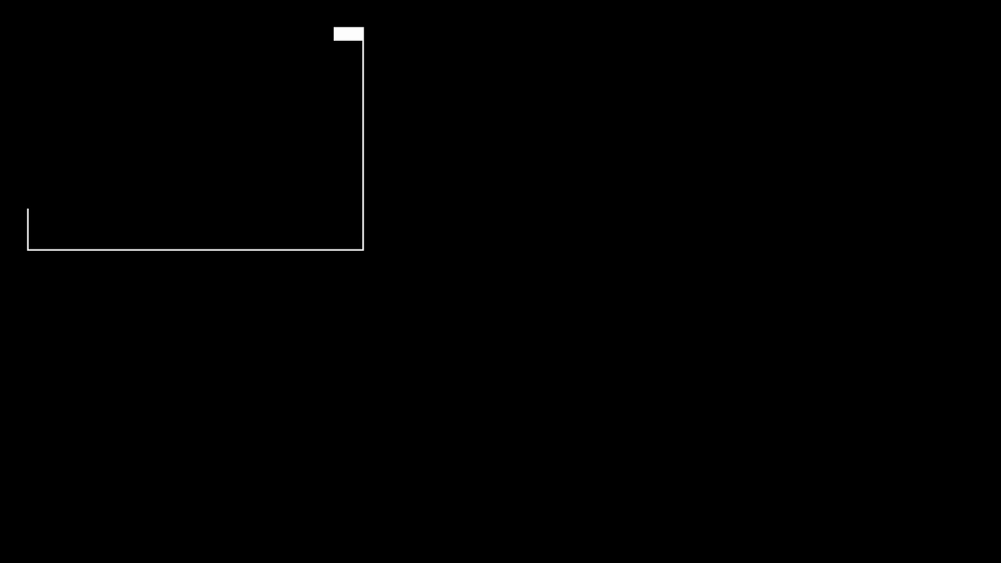
{"action": "type", "text": "c:"}
{"action": "key", "text": "Return"}
{"action": "type", "text": "dir"}
{"action": "key", "text": "Return"}
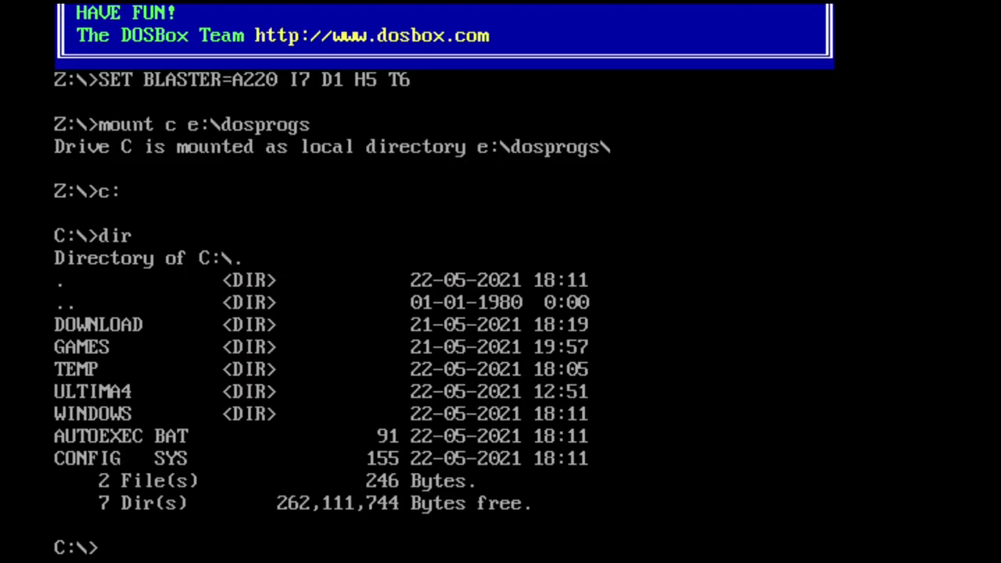
Step: Change to the WINDOWS directory and list its *.exe files
{"action": "type", "text": "cd windows"}
{"action": "key", "text": "Return"}
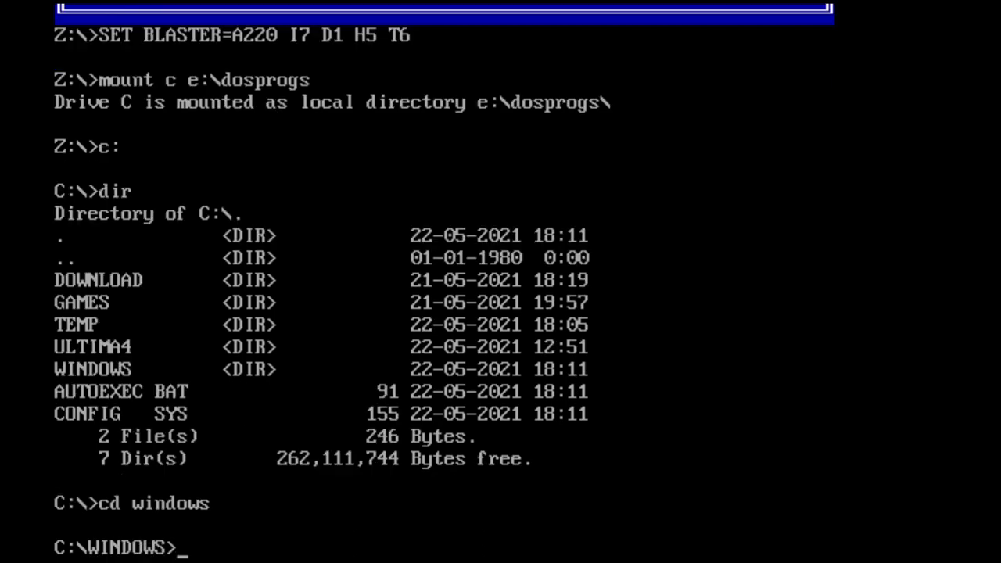
{"action": "type", "text": "dir *.exe"}
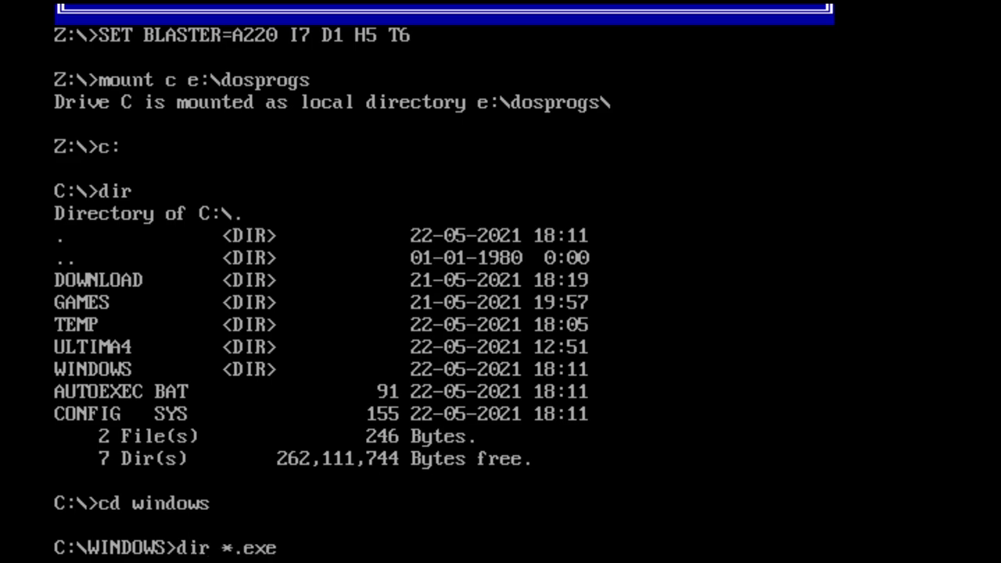
{"action": "key", "text": "Return"}
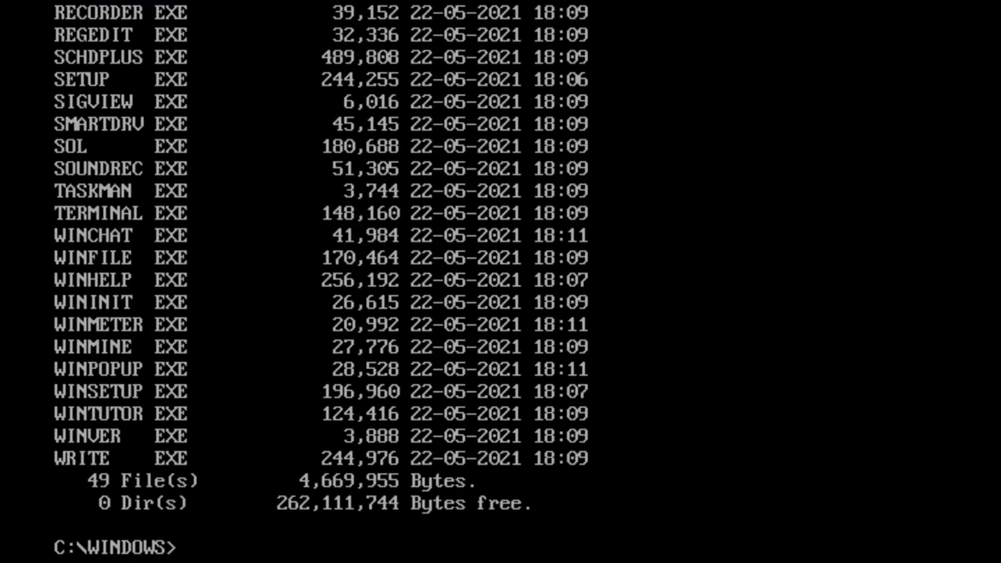
Step: Start Windows with the win command and dismiss the network message
{"action": "type", "text": "win"}
{"action": "key", "text": "Return"}
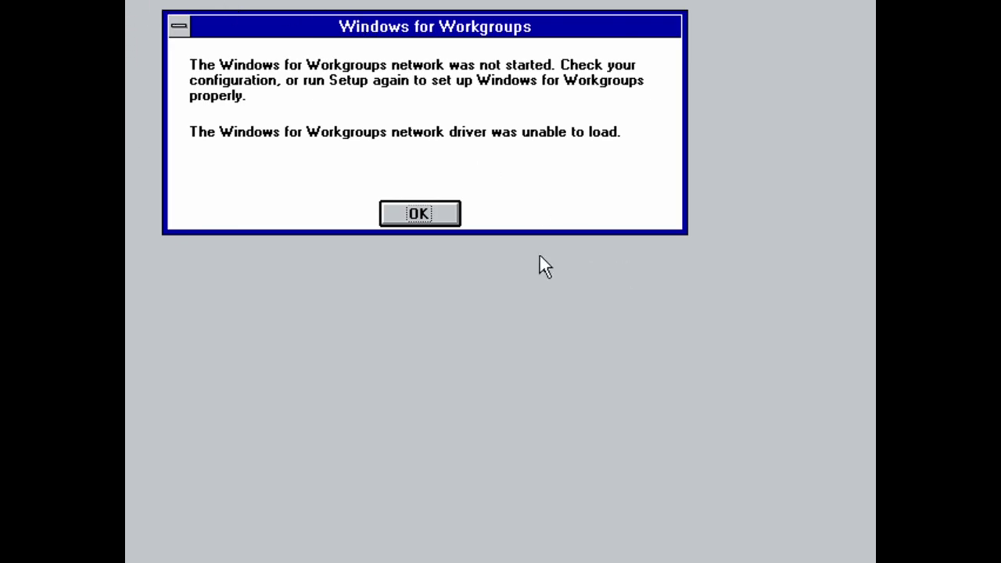
{"action": "left_click", "coordinate": [407, 219]}
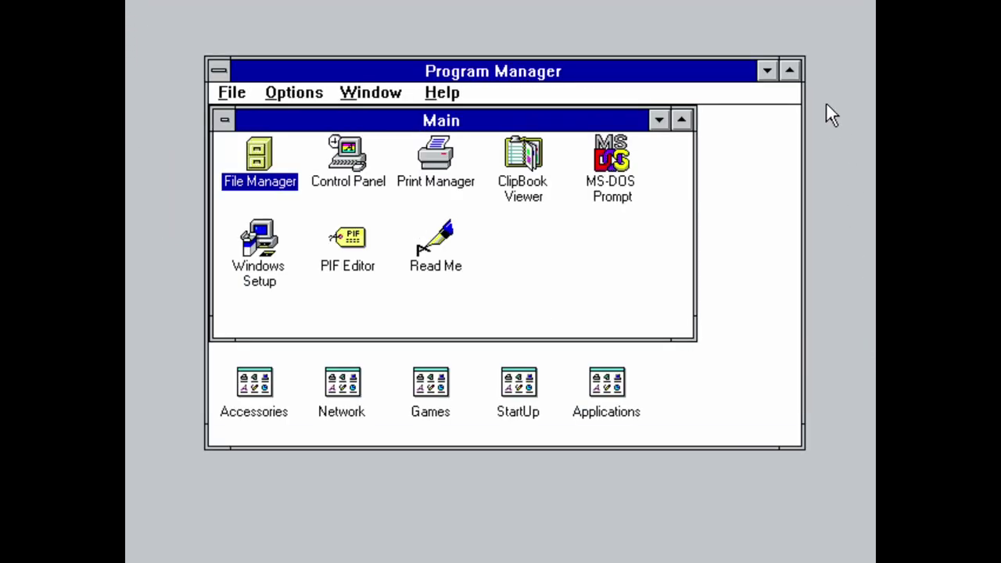
Step: Maximize Program Manager and open the Games program group
{"action": "double_click", "coordinate": [429, 73]}
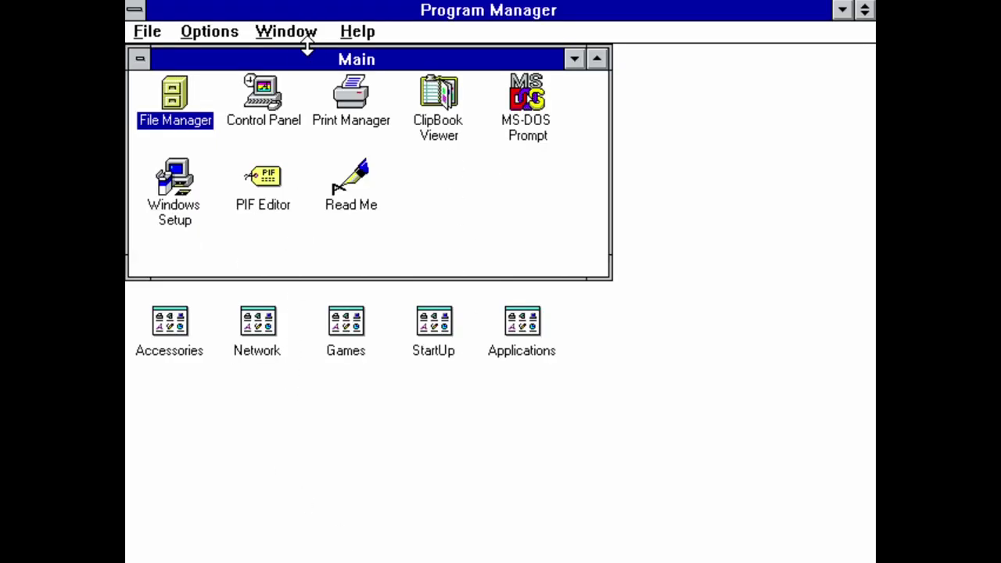
{"action": "mouse_move", "coordinate": [306, 59]}
{"action": "left_mouse_down"}
{"action": "mouse_move", "coordinate": [593, 78]}
{"action": "mouse_move", "coordinate": [306, 68]}
{"action": "left_mouse_up"}
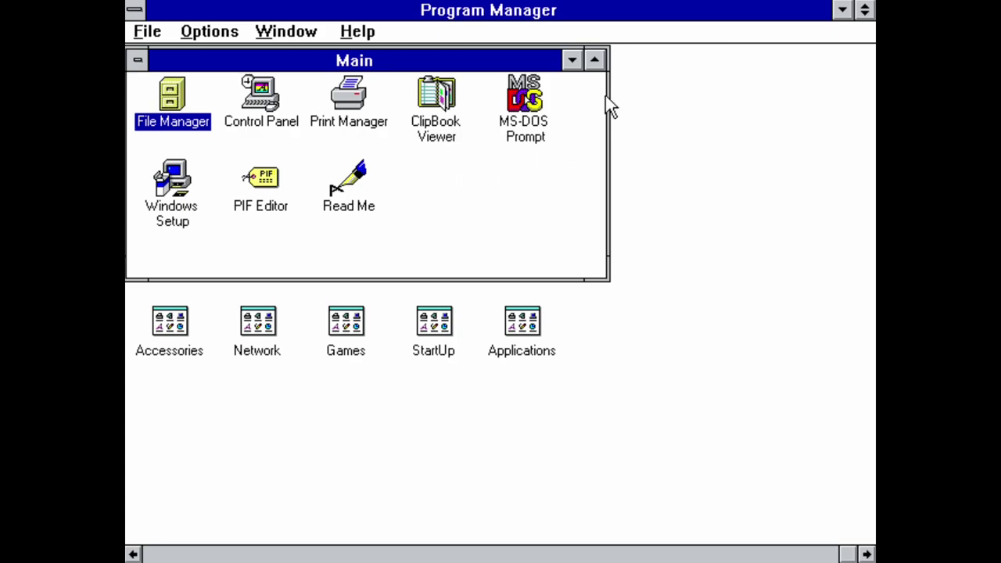
{"action": "double_click", "coordinate": [361, 328]}
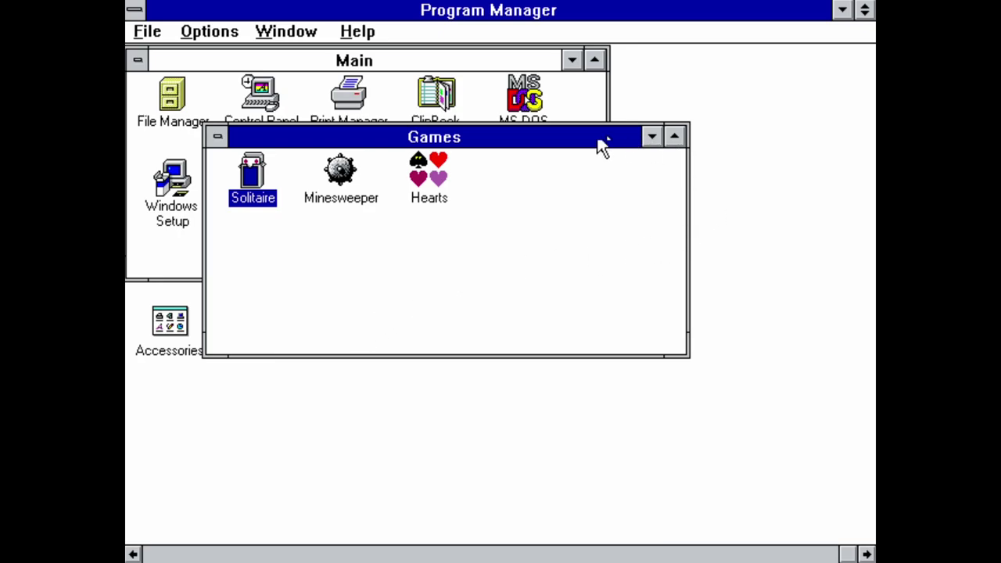
Step: Minimize the Games group, then open the Accessories group, look through its programs down to Sound Recorder and minimize it
{"action": "left_click", "coordinate": [650, 137]}
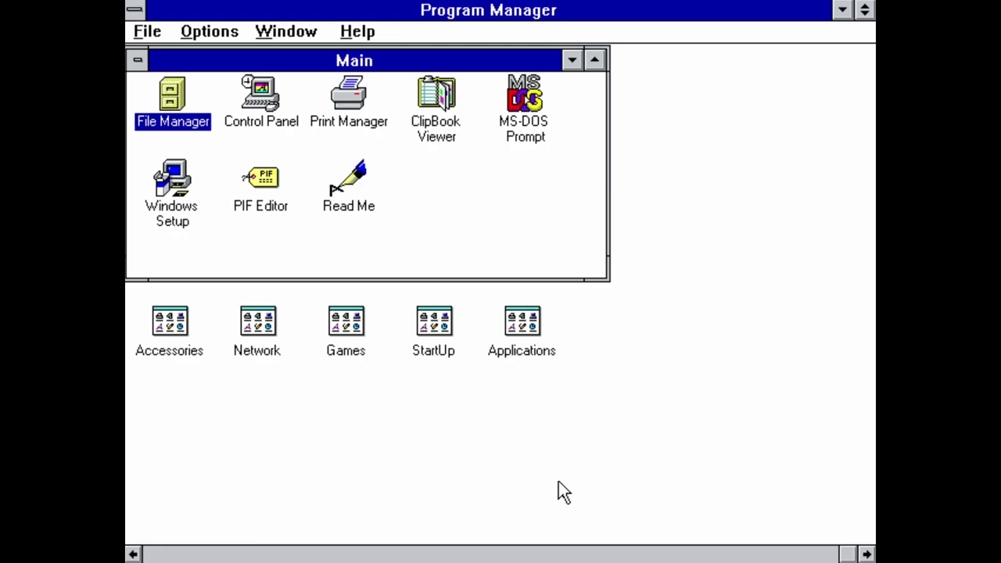
{"action": "left_click", "coordinate": [158, 330]}
{"action": "left_click", "coordinate": [157, 329]}
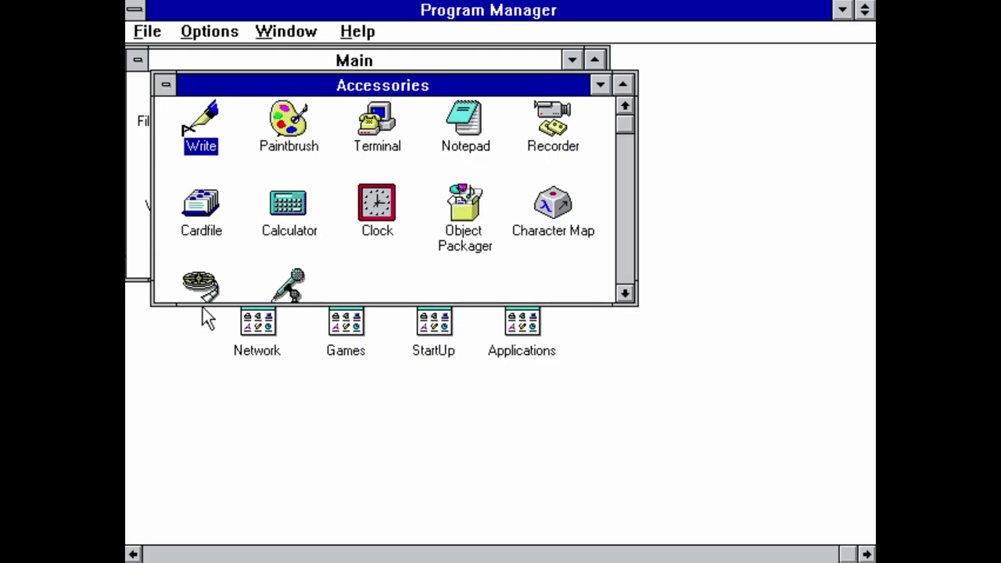
{"action": "left_click_drag", "start_coordinate": [626, 125], "coordinate": [621, 307]}
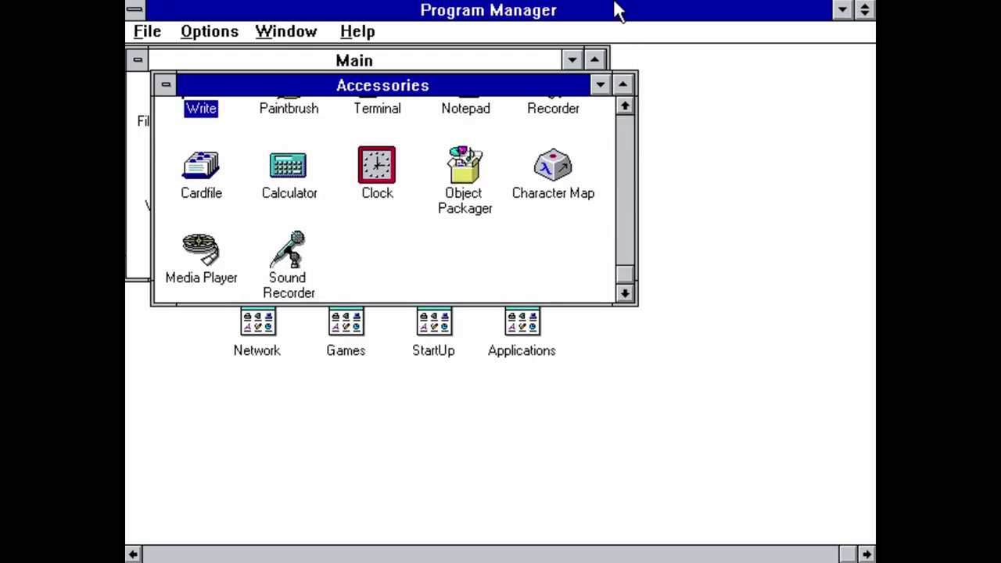
{"action": "left_click", "coordinate": [600, 84]}
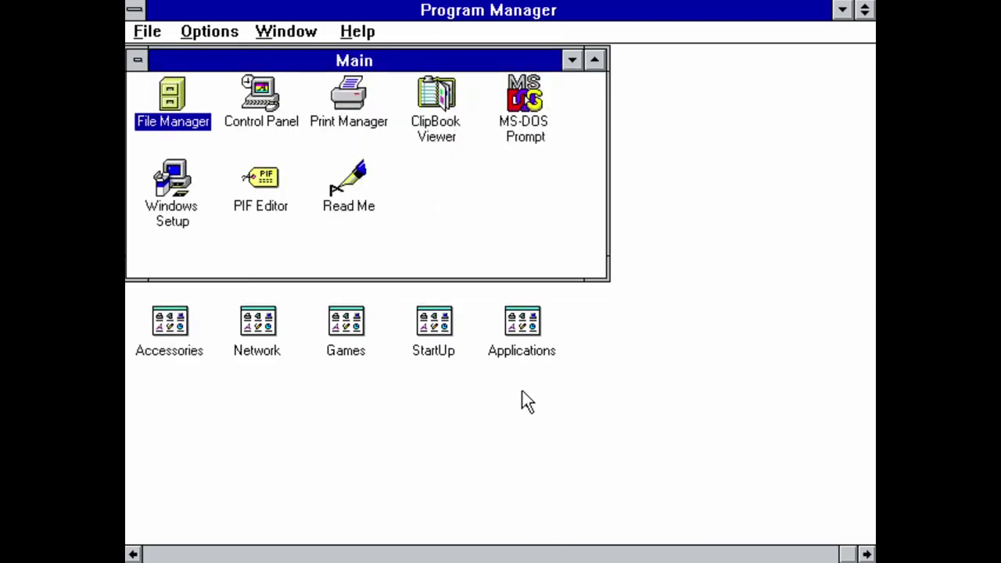
Step: Launch SCIKQ6V from the Applications group and continue past the wave output and MIDI driver warnings
{"action": "double_click", "coordinate": [524, 341]}
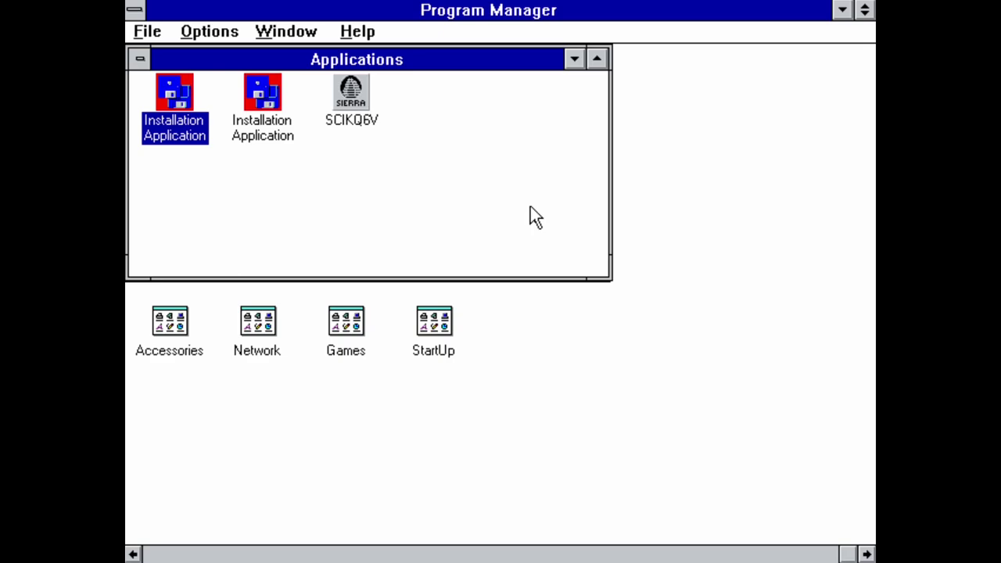
{"action": "double_click", "coordinate": [364, 98]}
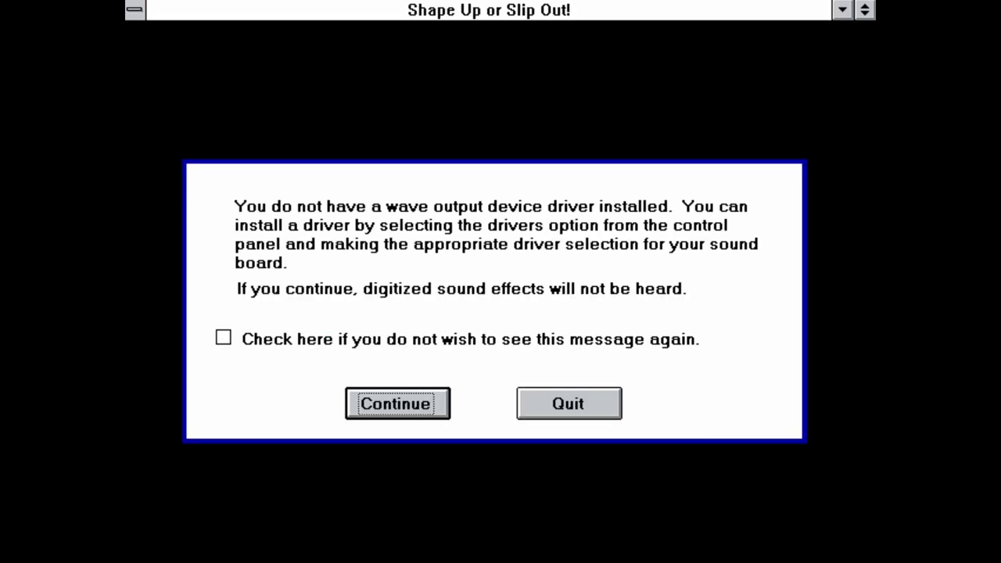
{"action": "left_click", "coordinate": [411, 405]}
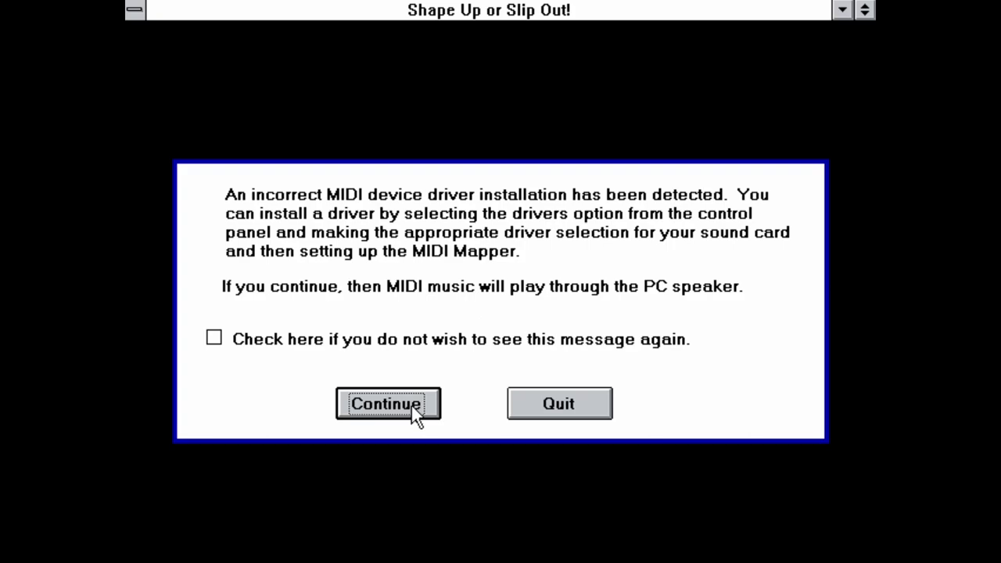
{"action": "left_click", "coordinate": [412, 394]}
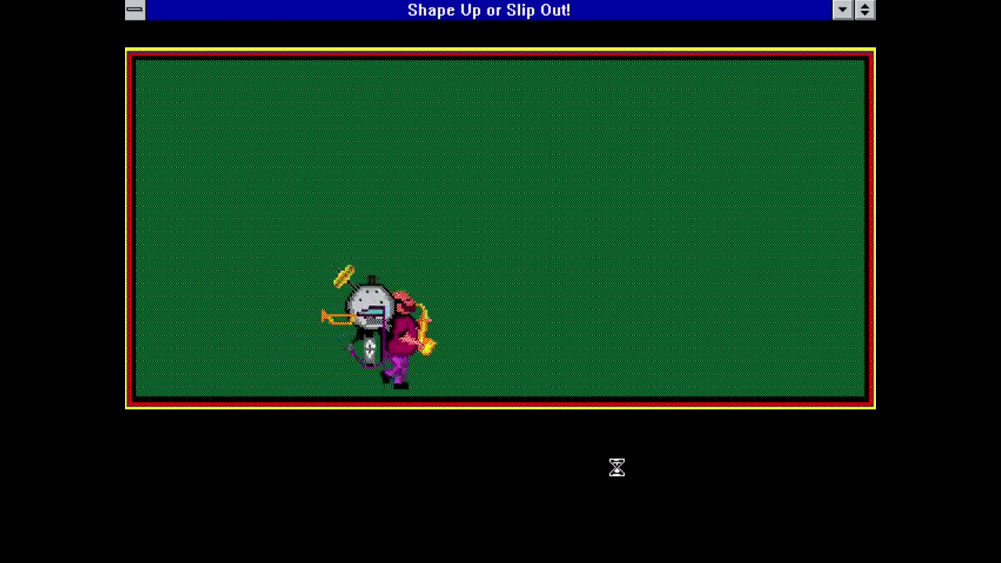
{"action": "key", "text": "XF86AudioLowerVolume"}
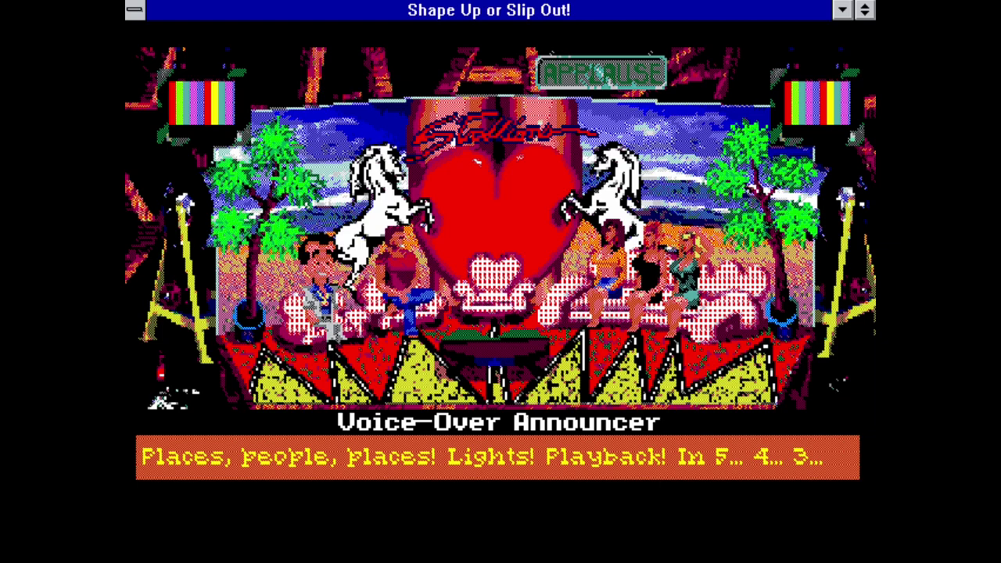
Step: Close the Shape Up or Slip Out! game and the Applications group
{"action": "left_click", "coordinate": [134, 9]}
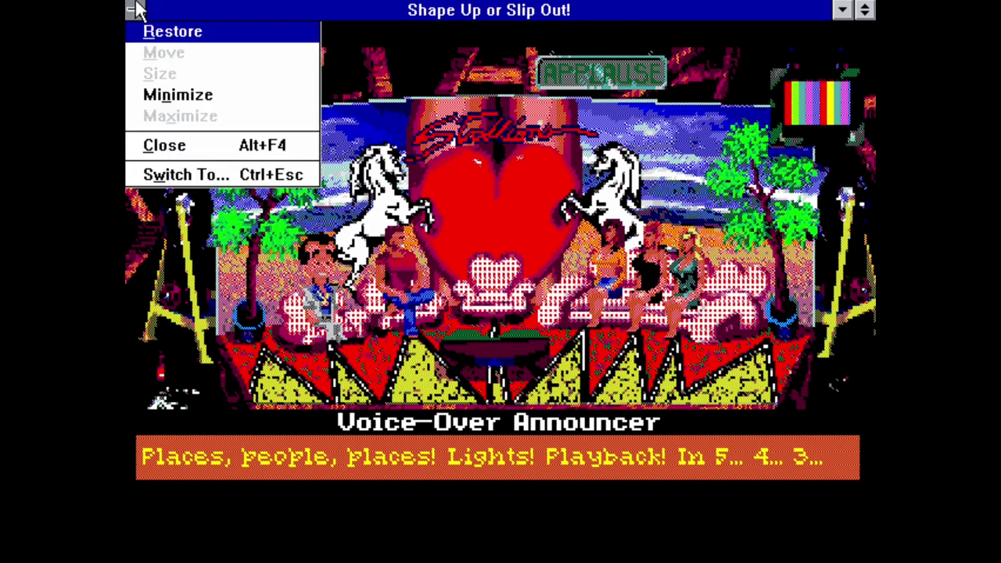
{"action": "left_click", "coordinate": [174, 147]}
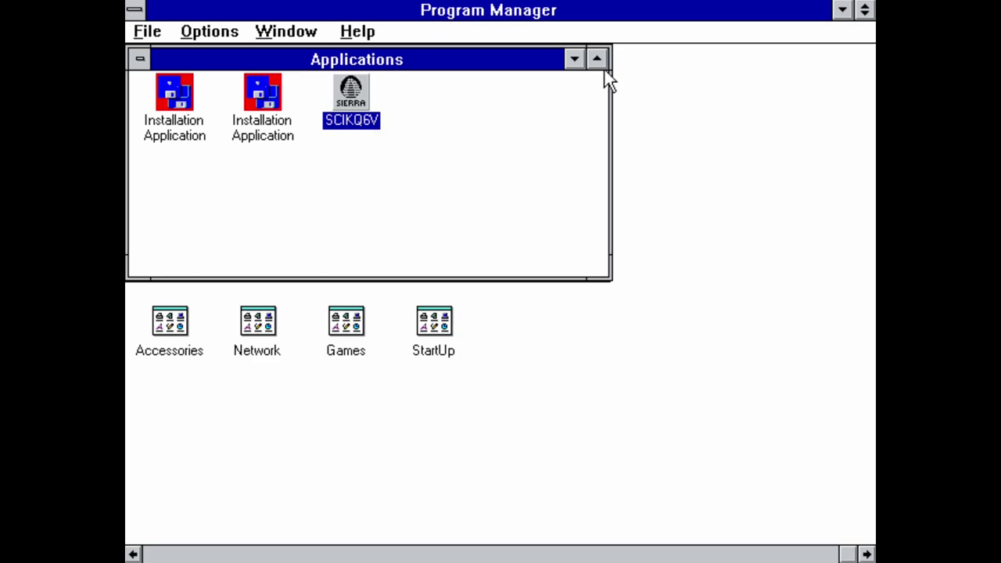
{"action": "left_click", "coordinate": [140, 61]}
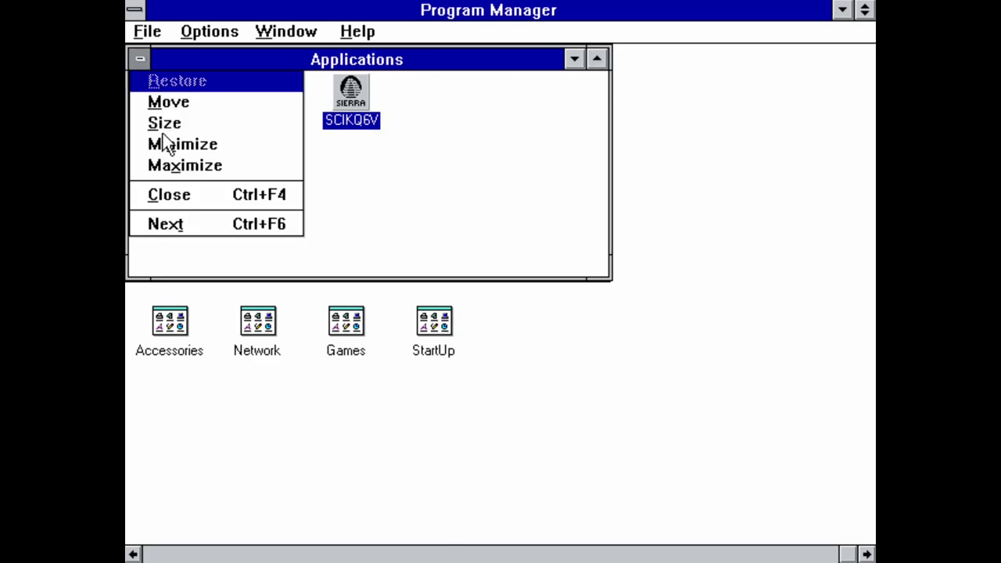
{"action": "left_click", "coordinate": [169, 195]}
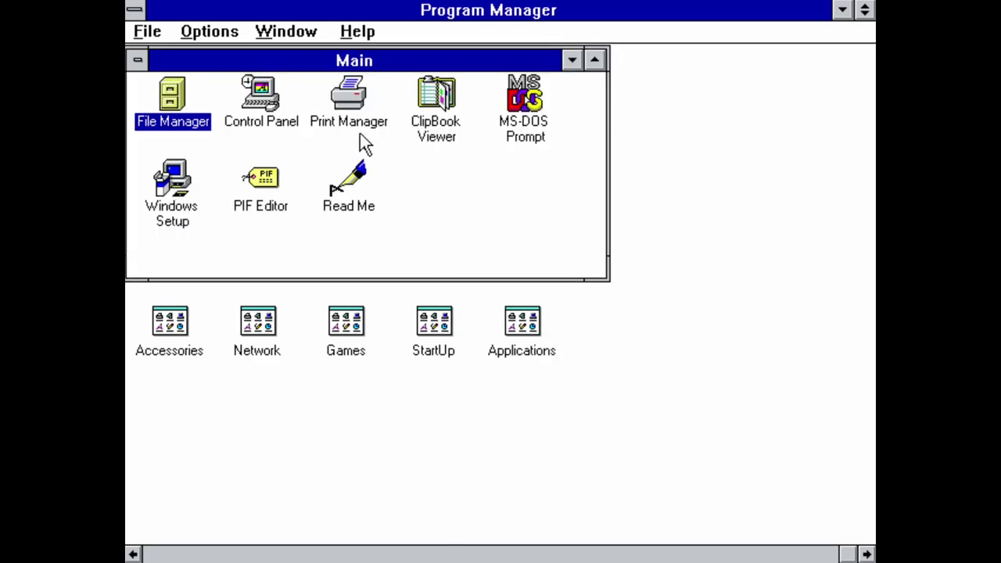
Step: Open Windows Setup from the Main group to view the display, keyboard, mouse and network settings, then minimize it
{"action": "double_click", "coordinate": [172, 183]}
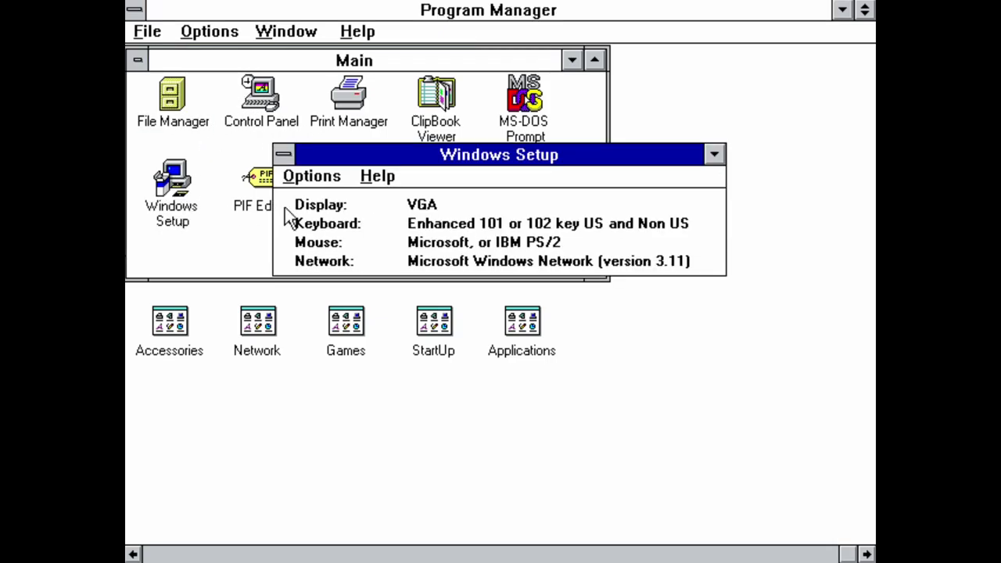
{"action": "left_click", "coordinate": [717, 156]}
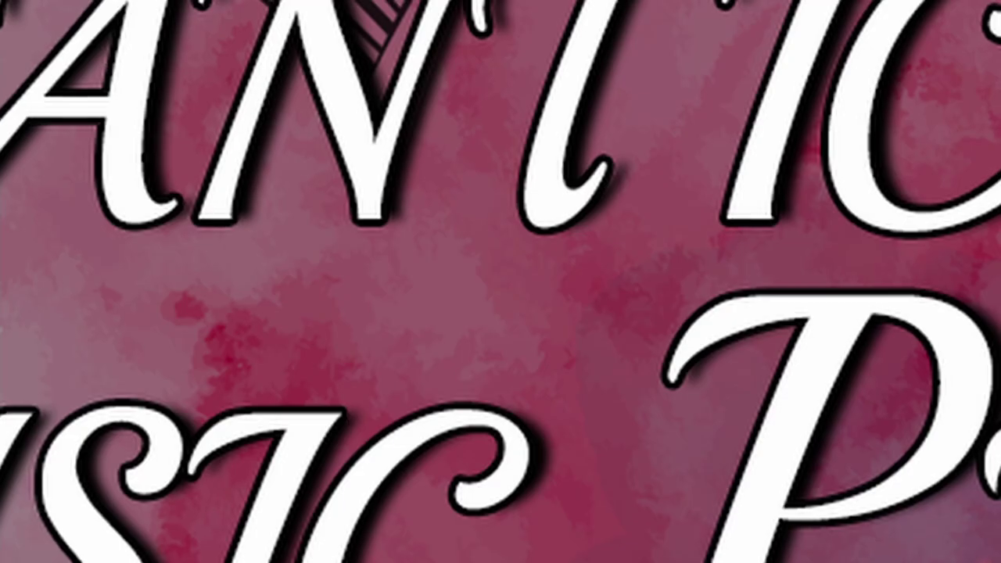